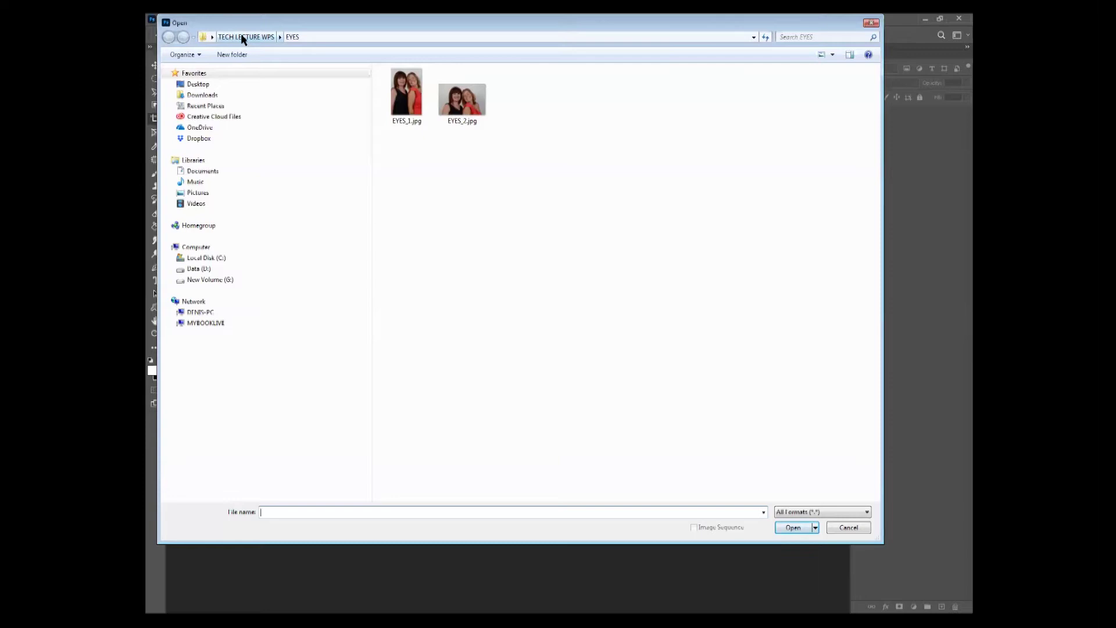
Open Drowned Forest.jpg and Sky.jpg from the MULTIPLY folder and arrange their windows so both images show.
click(240, 37)
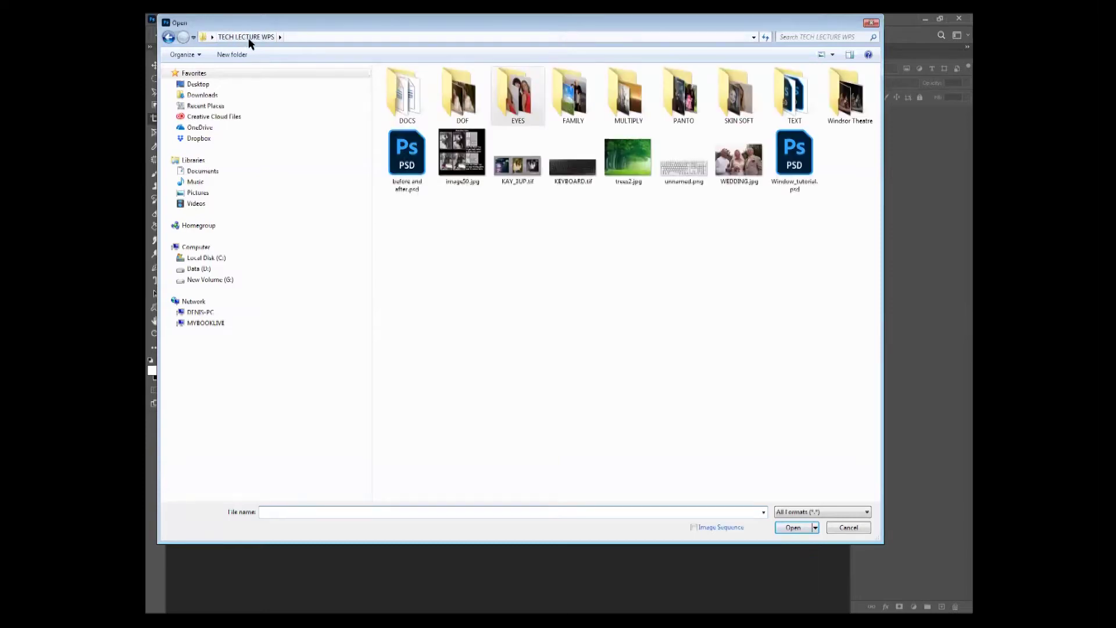
double_click(625, 103)
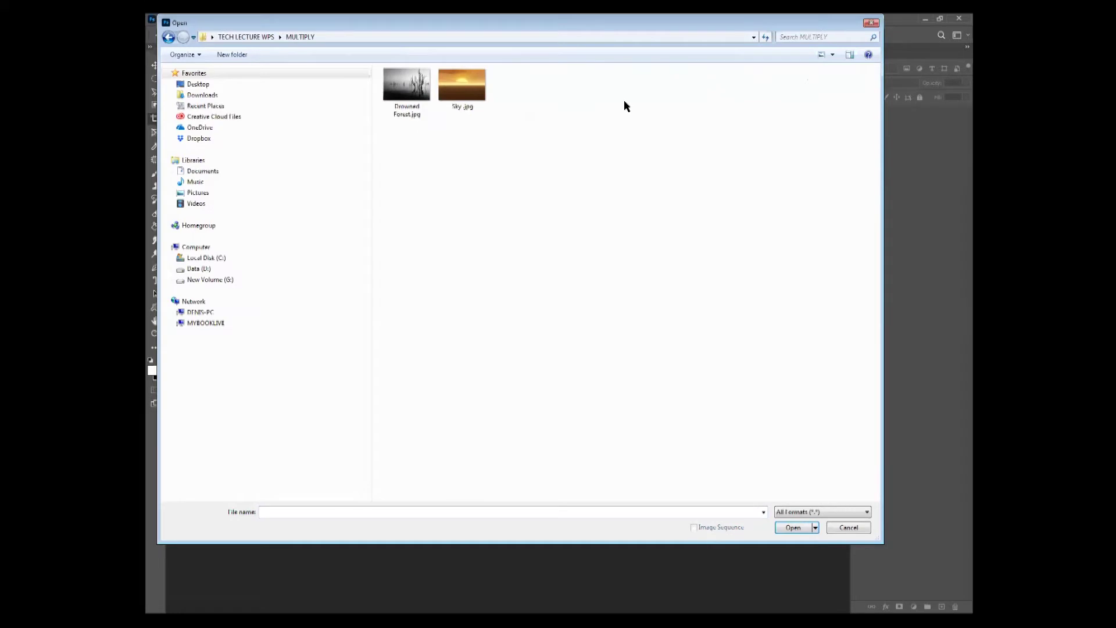
click(417, 88)
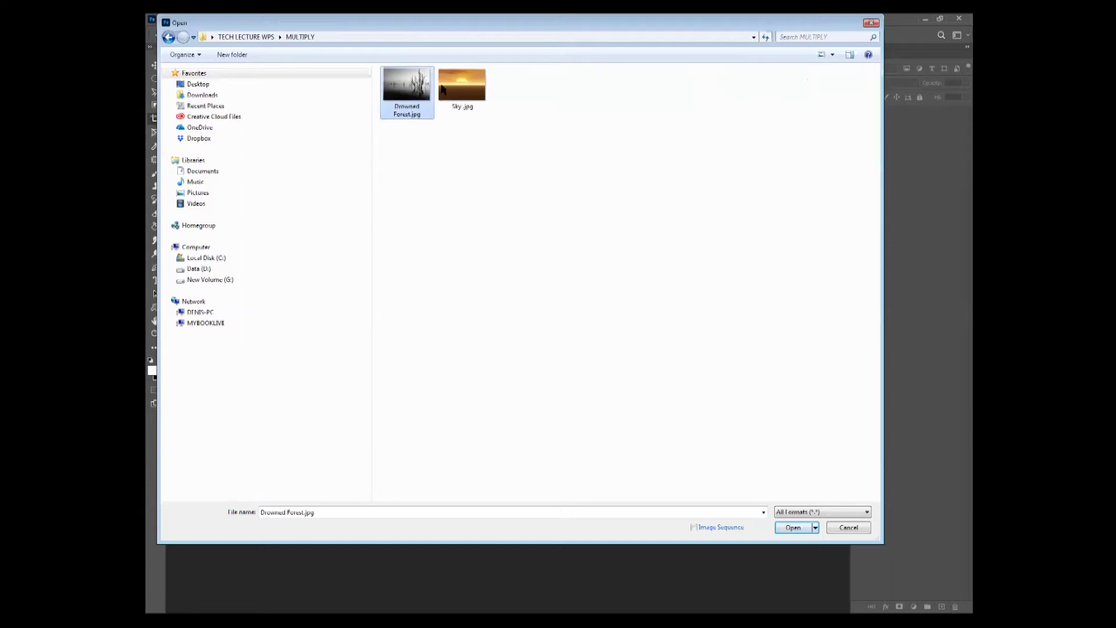
ctrl+click(463, 92)
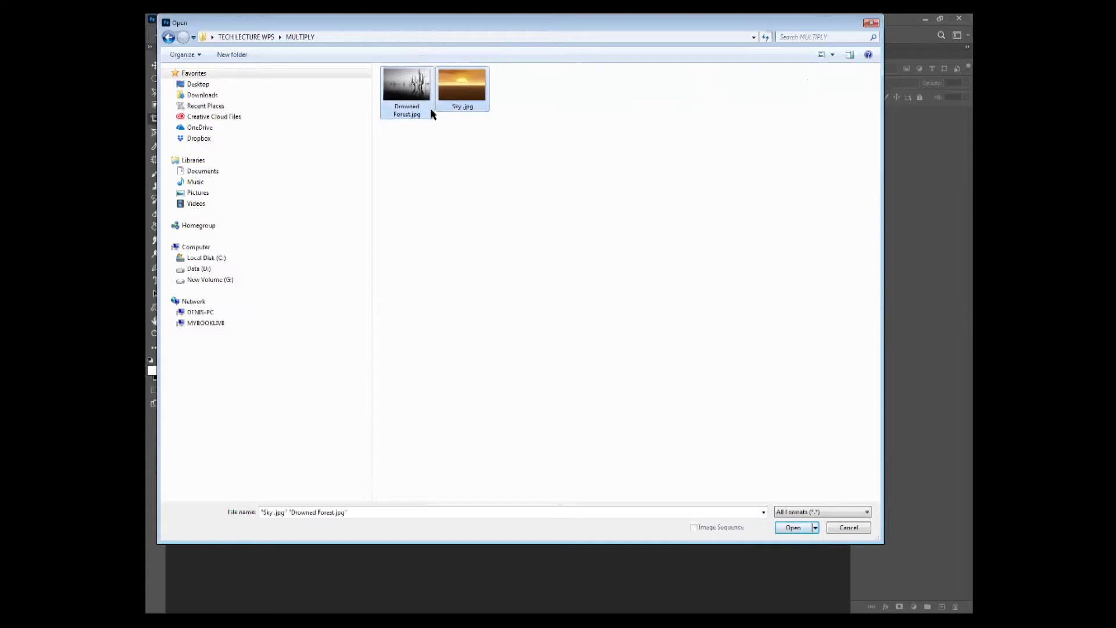
click(794, 527)
drag(405, 67, 648, 327)
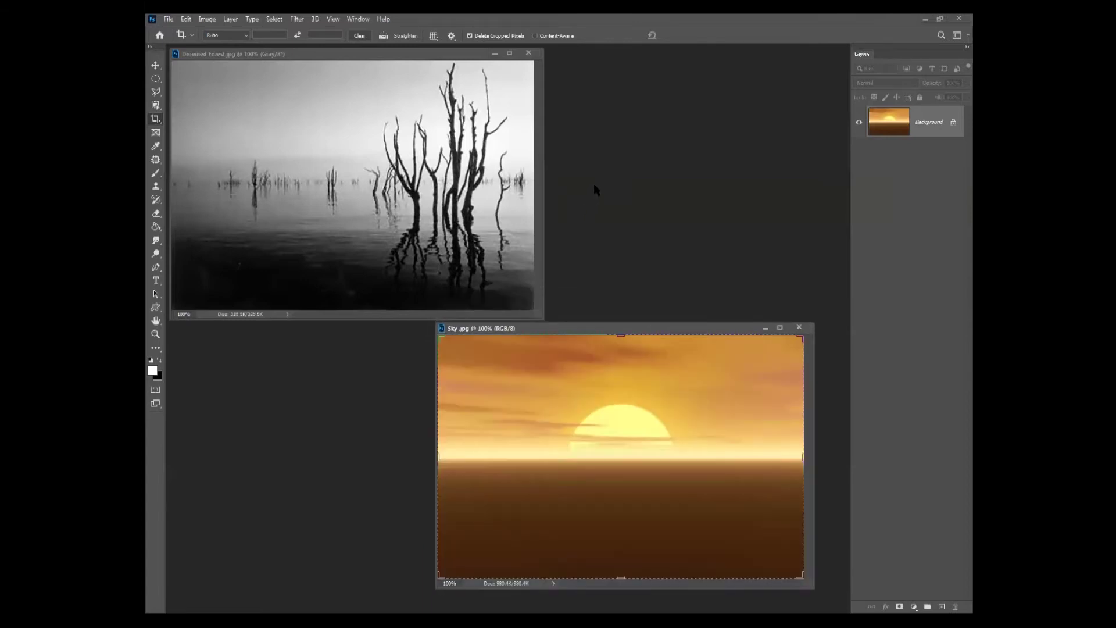
Check the pixel dimensions and resolution of Drowned Forest.jpg in Image Size.
click(426, 59)
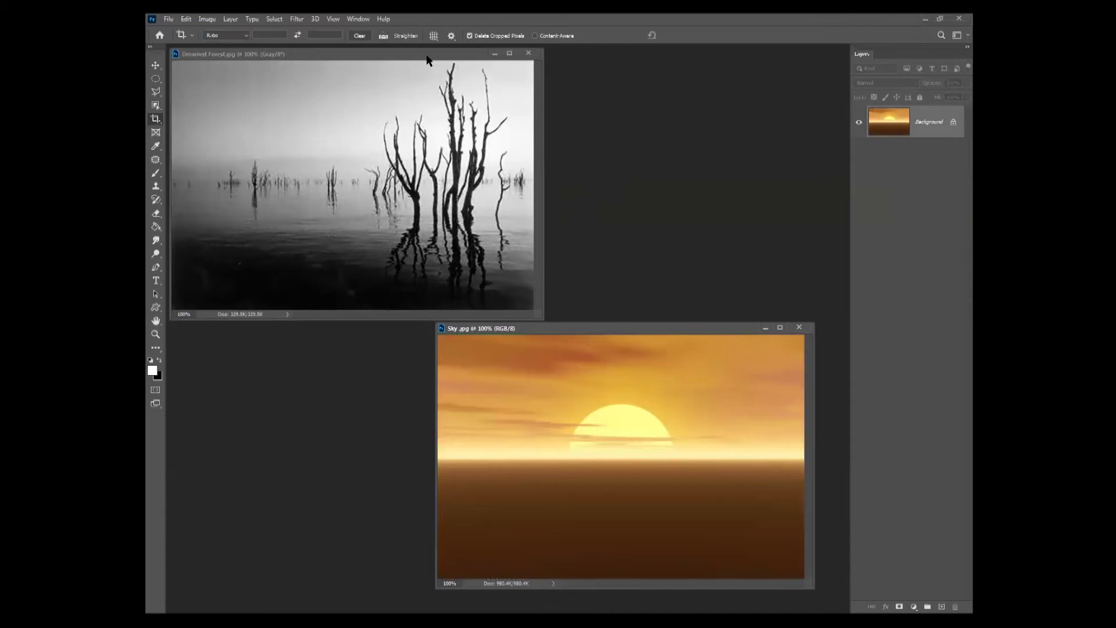
click(208, 20)
click(224, 95)
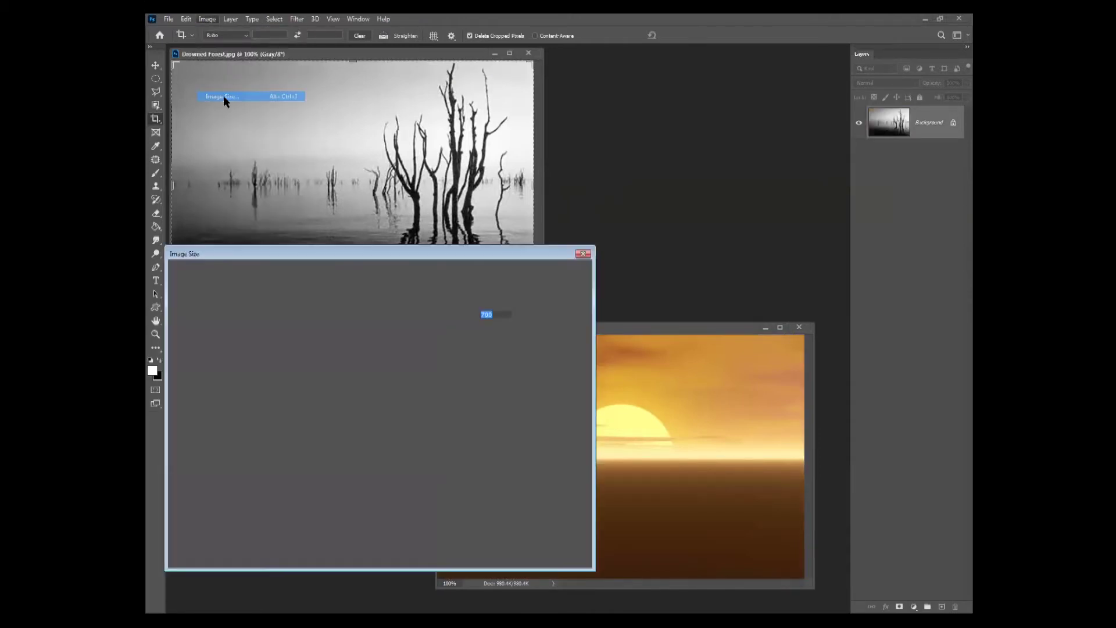
click(583, 255)
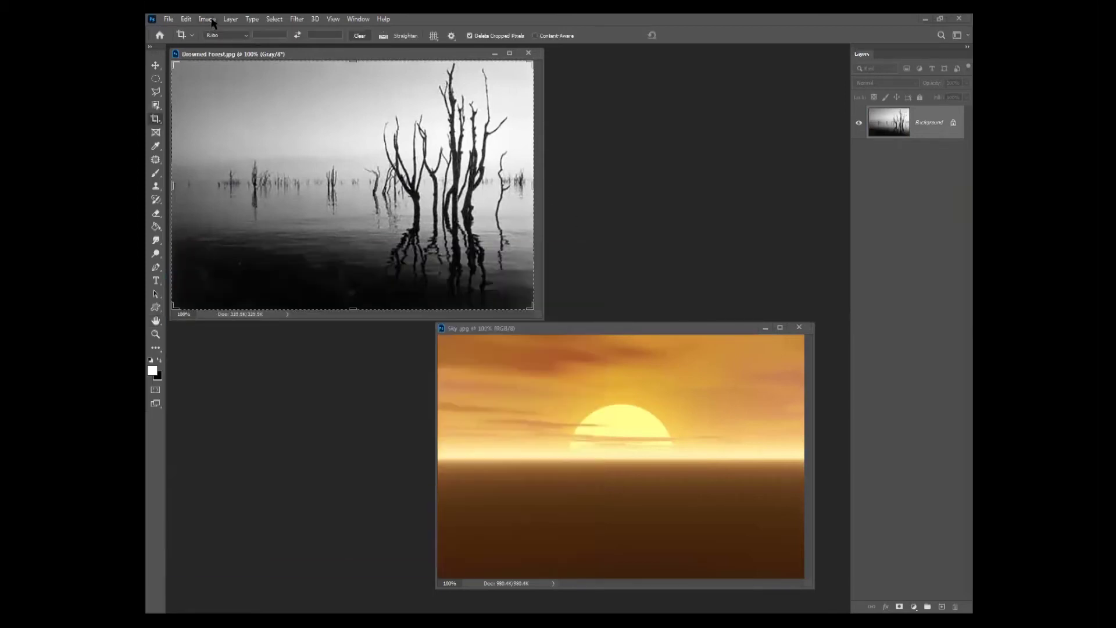
click(210, 20)
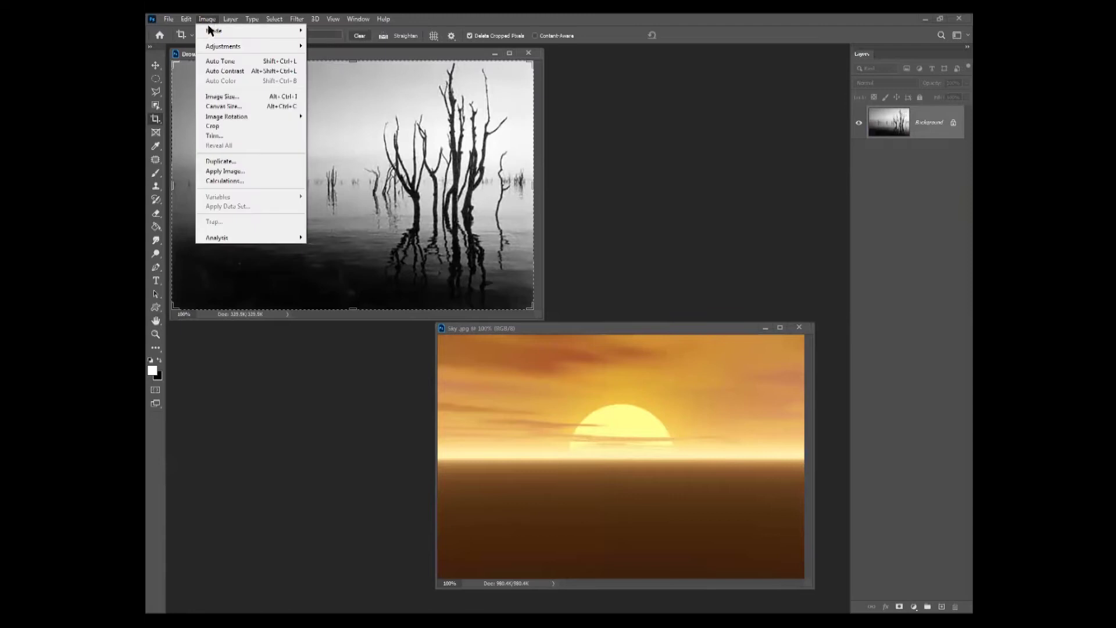
click(230, 96)
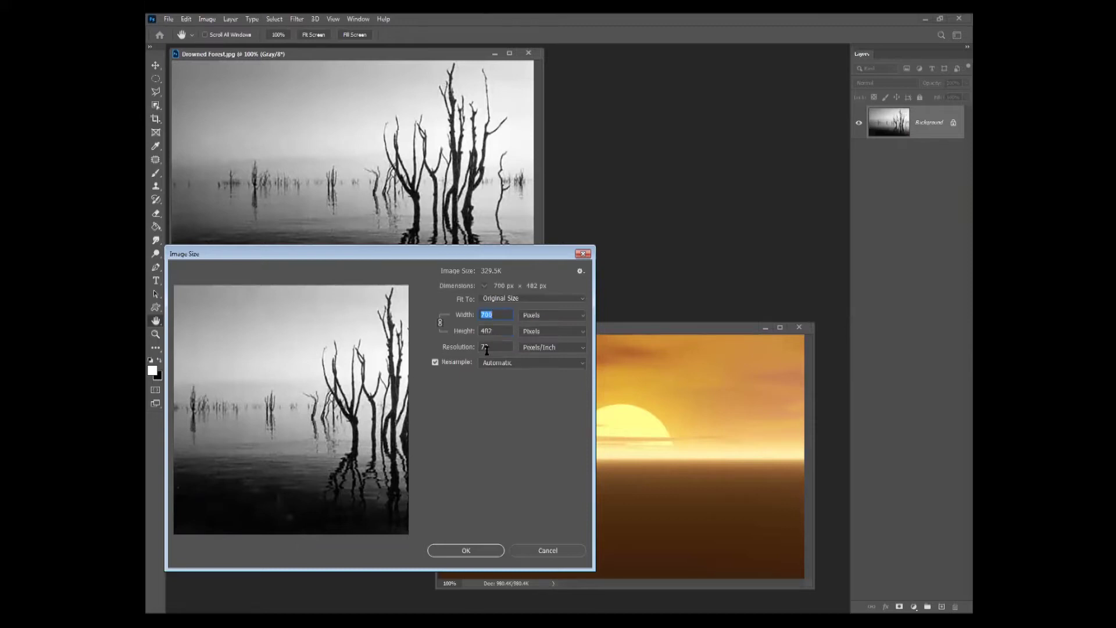
click(479, 550)
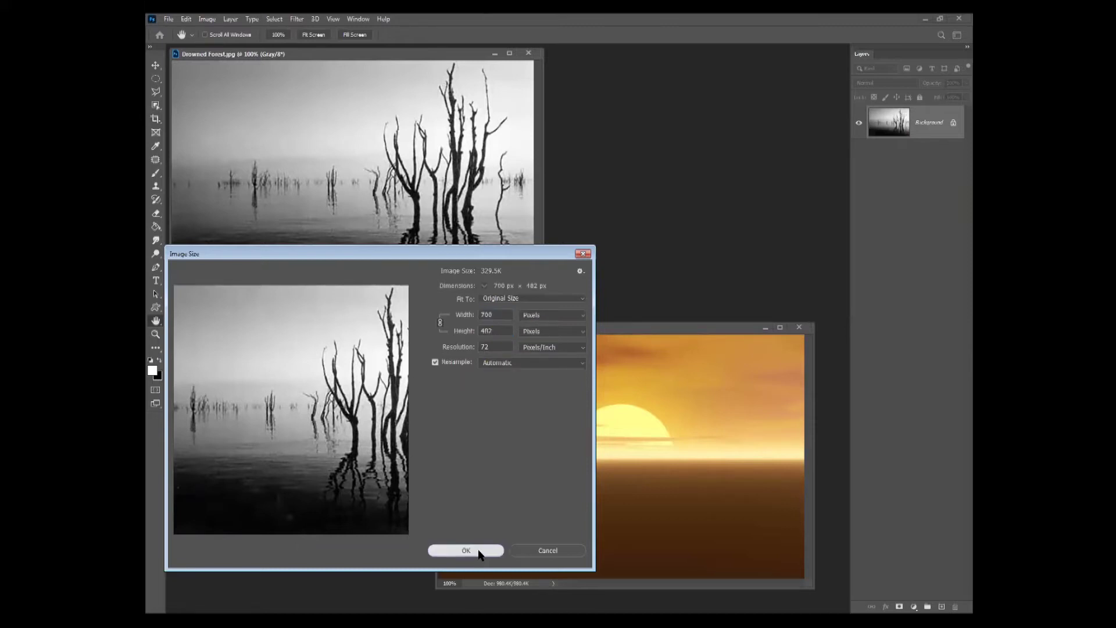
key(c)
Check the pixel dimensions and resolution of Sky.jpg in Image Size for comparison with the forest image.
click(612, 331)
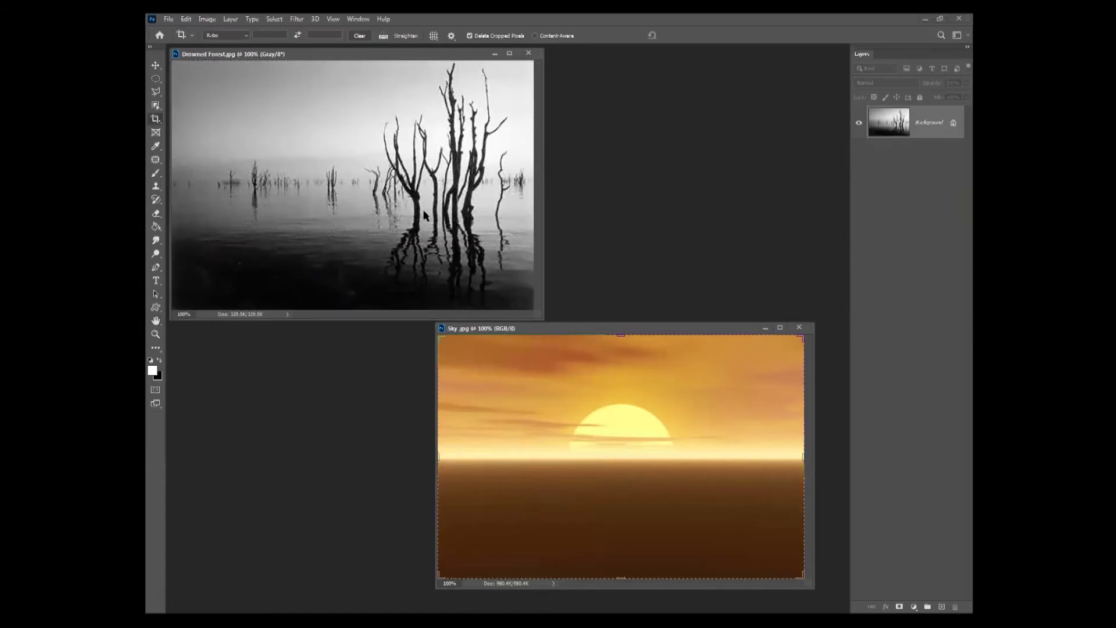
click(209, 21)
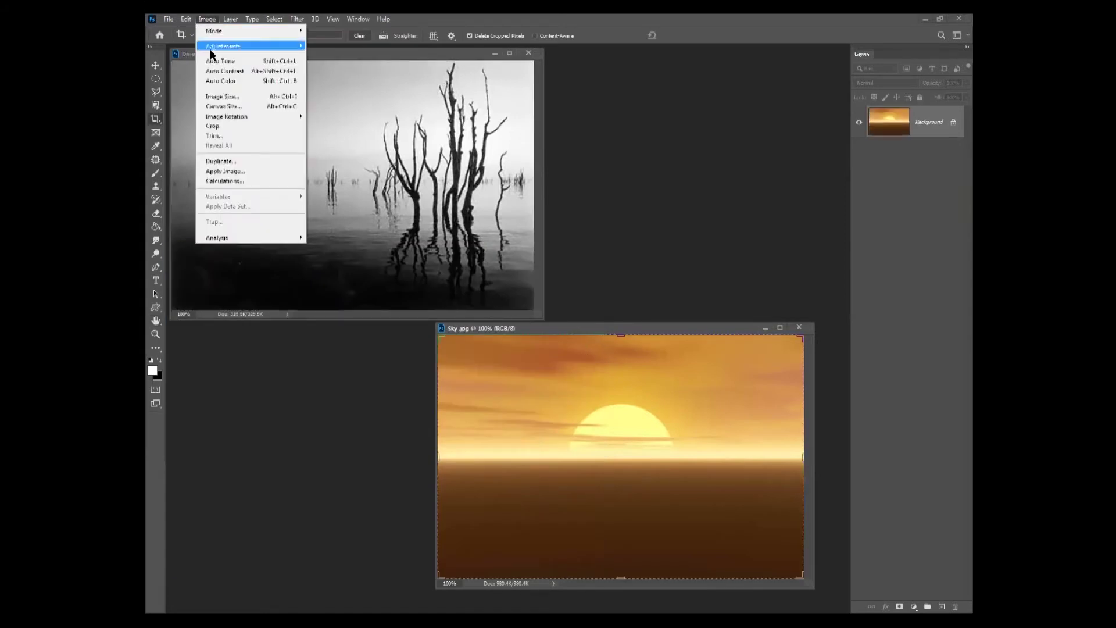
click(220, 97)
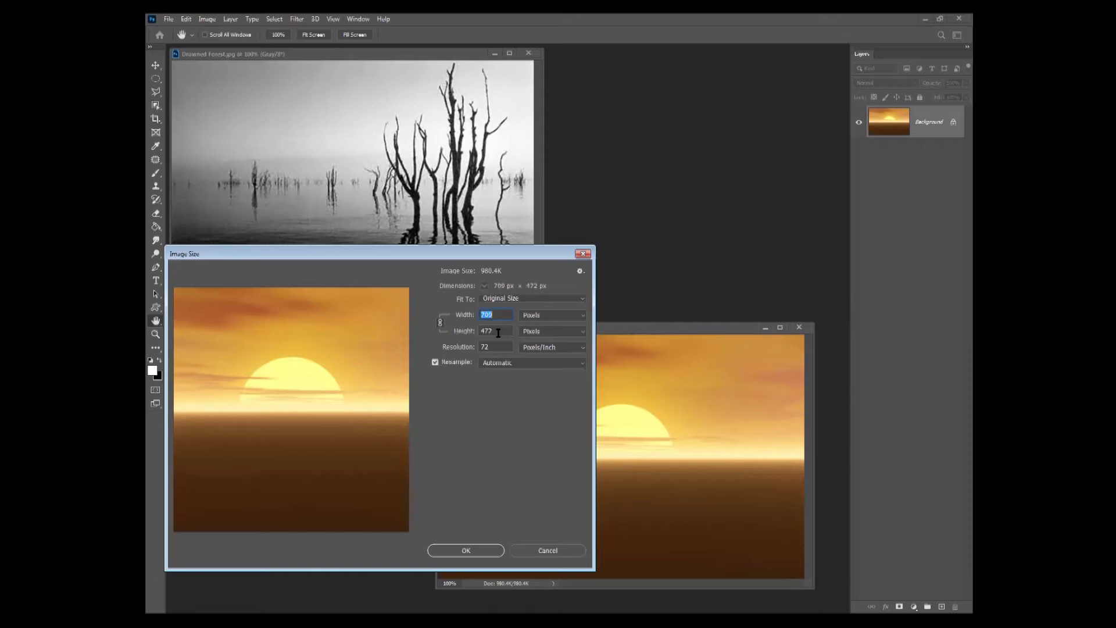
click(487, 550)
key(c)
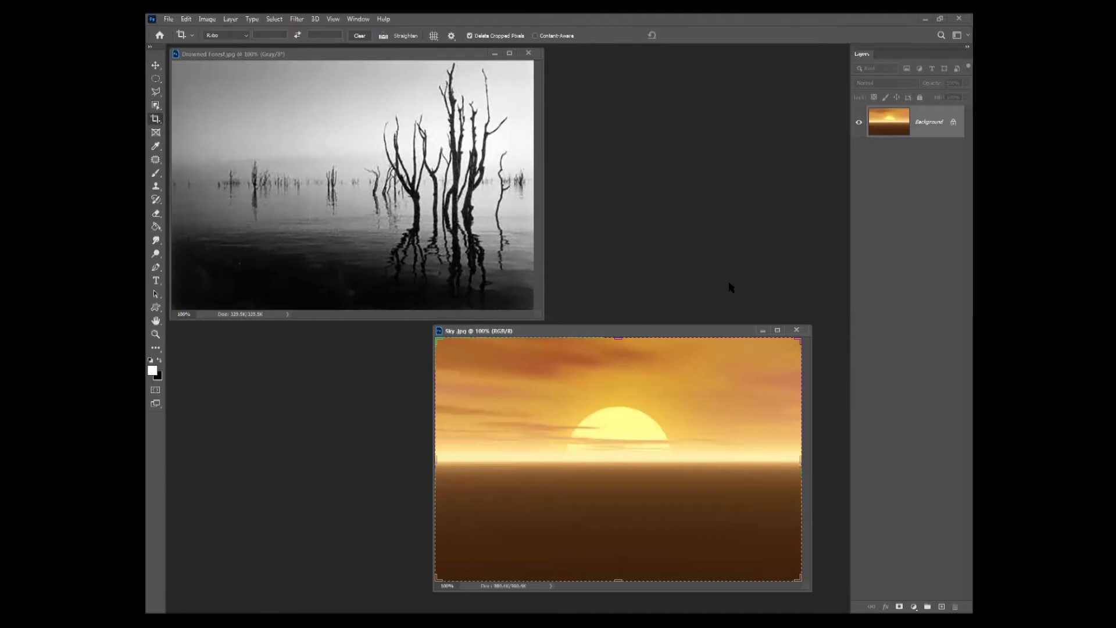
Copy the Drowned Forest image into Sky.jpg as a new layer with the Move tool and align it over the sunset.
drag(919, 124, 455, 182)
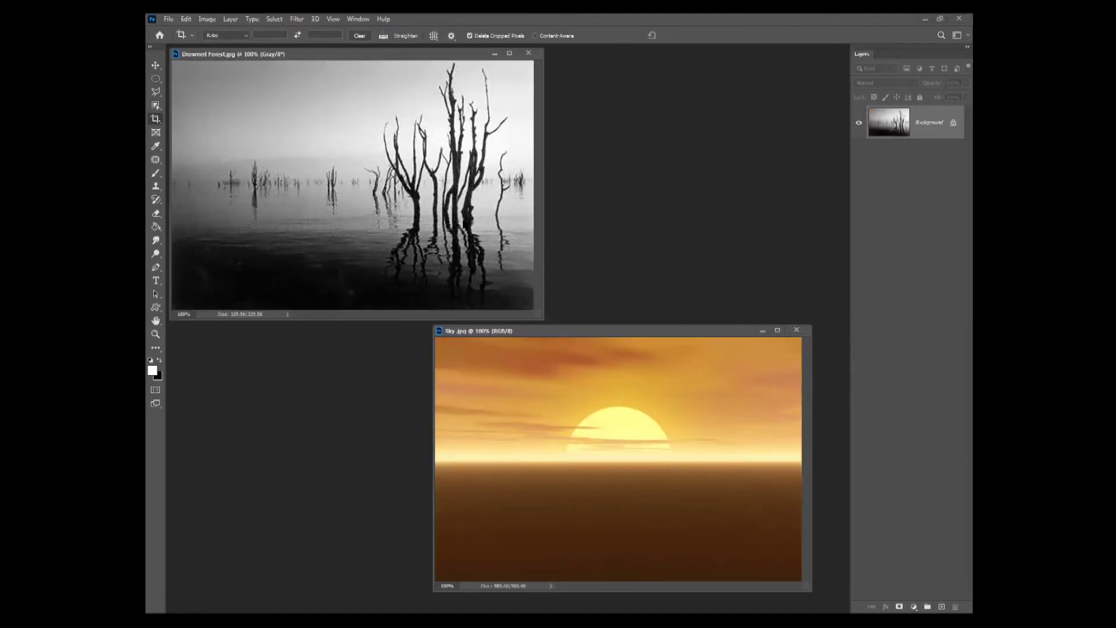
click(624, 375)
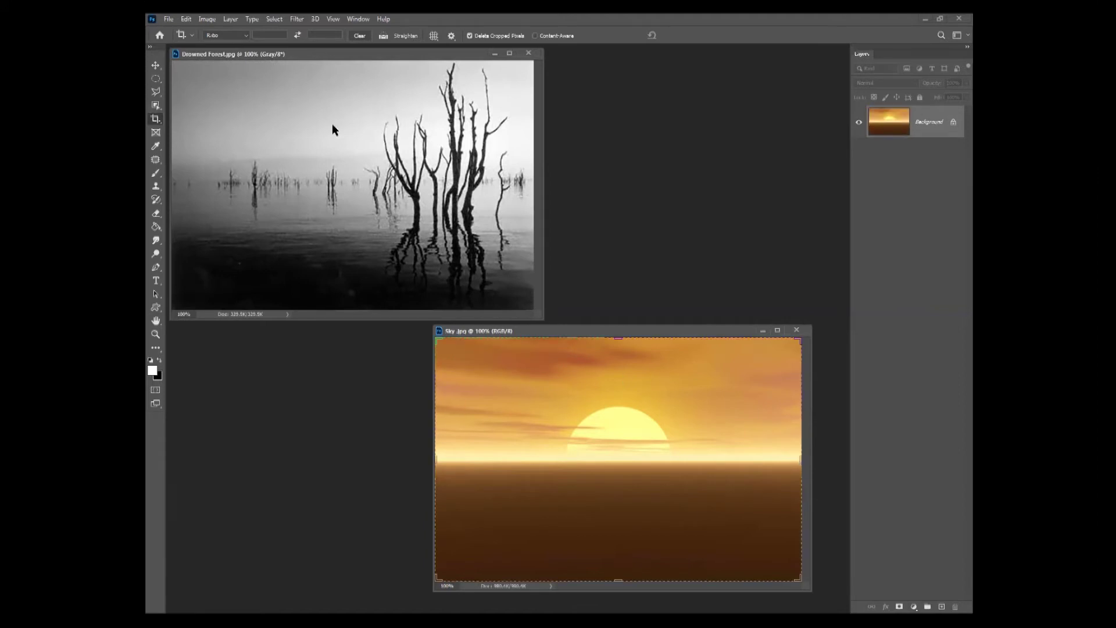
click(156, 65)
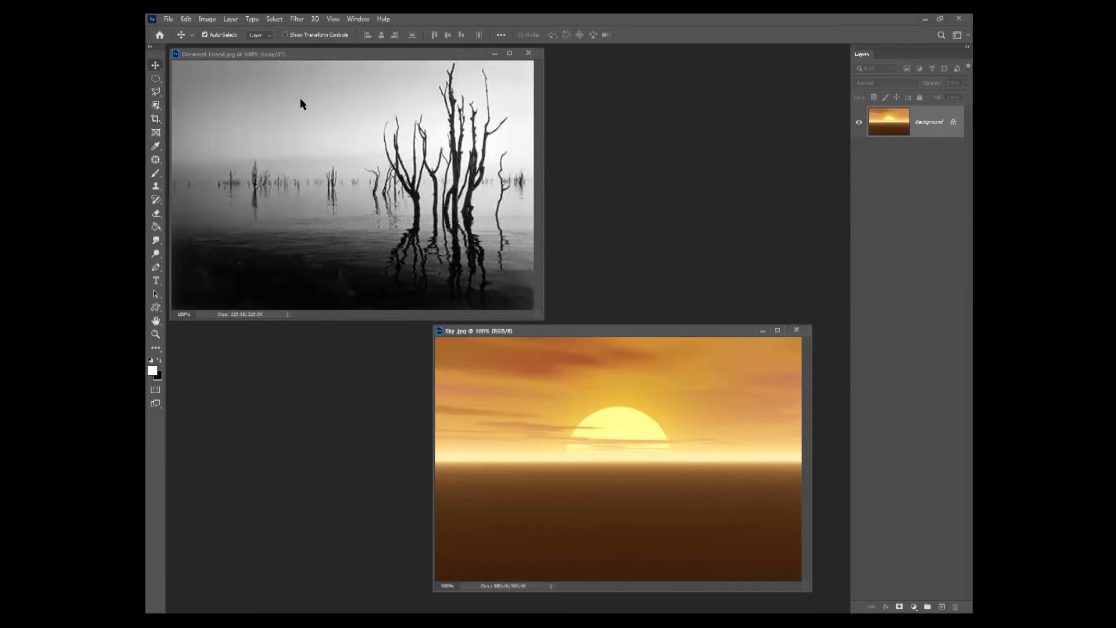
click(302, 101)
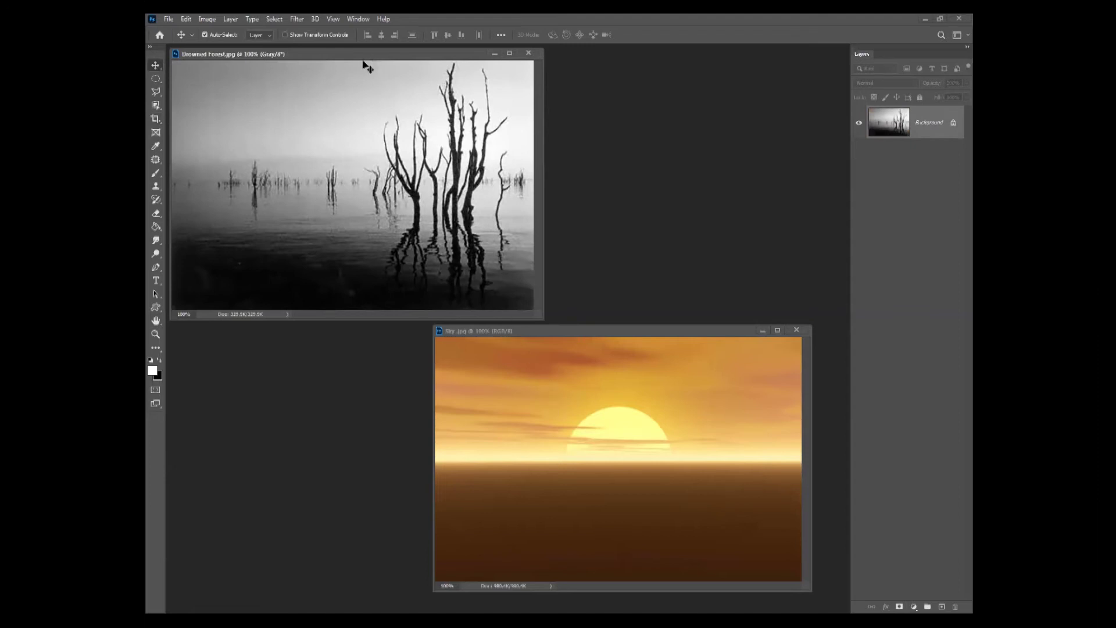
drag(223, 78, 515, 420)
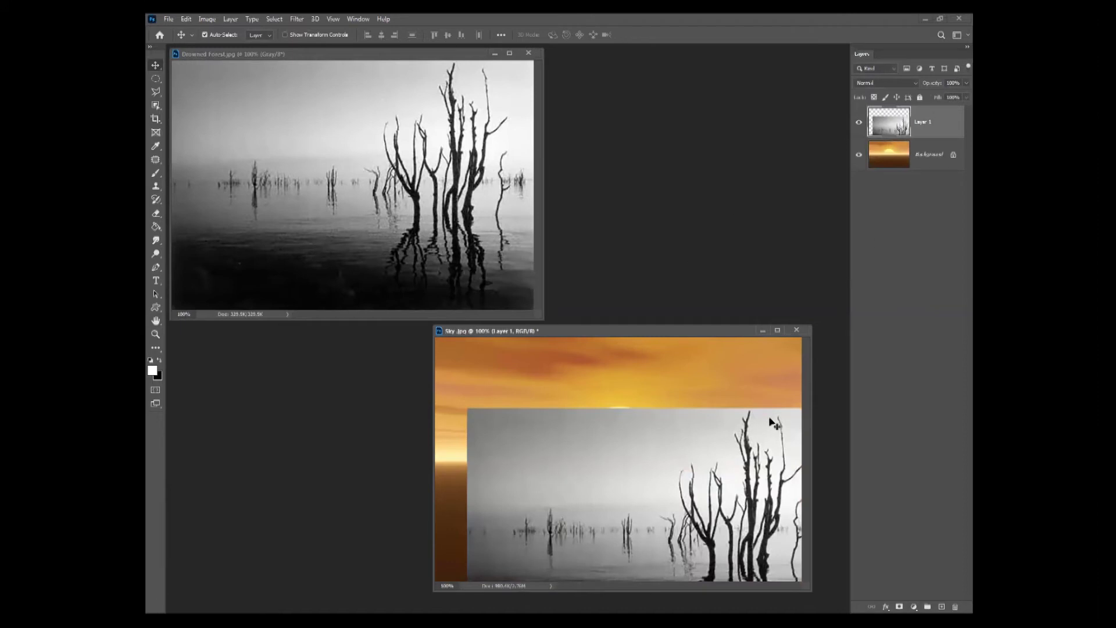
drag(750, 425, 685, 395)
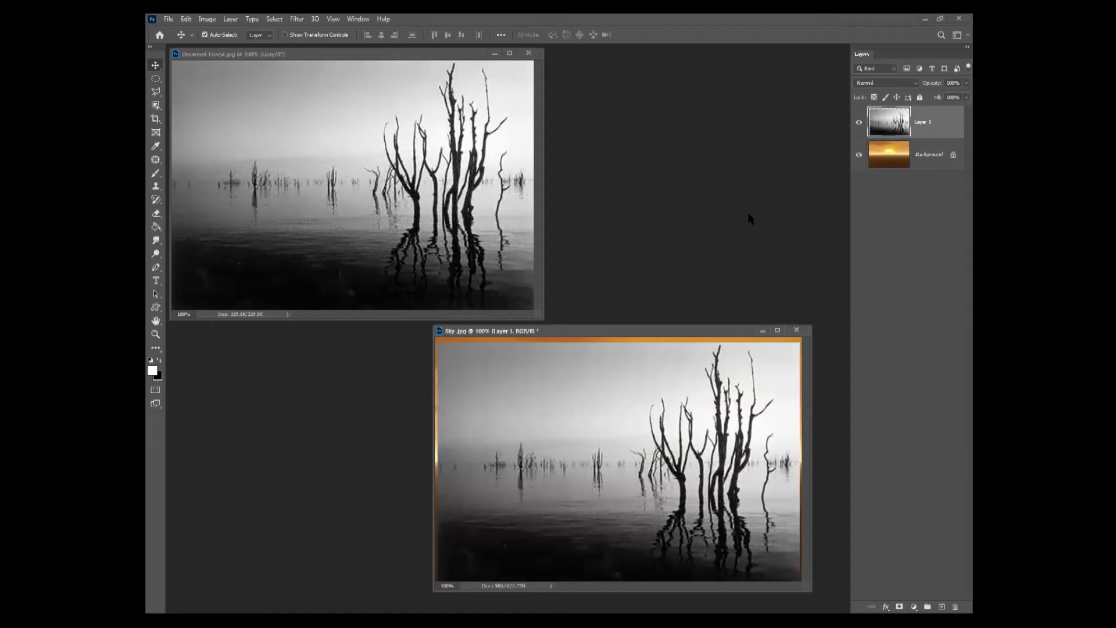
Set the forest layer's blend mode to Multiply and nudge the layer slightly over the sky.
click(917, 85)
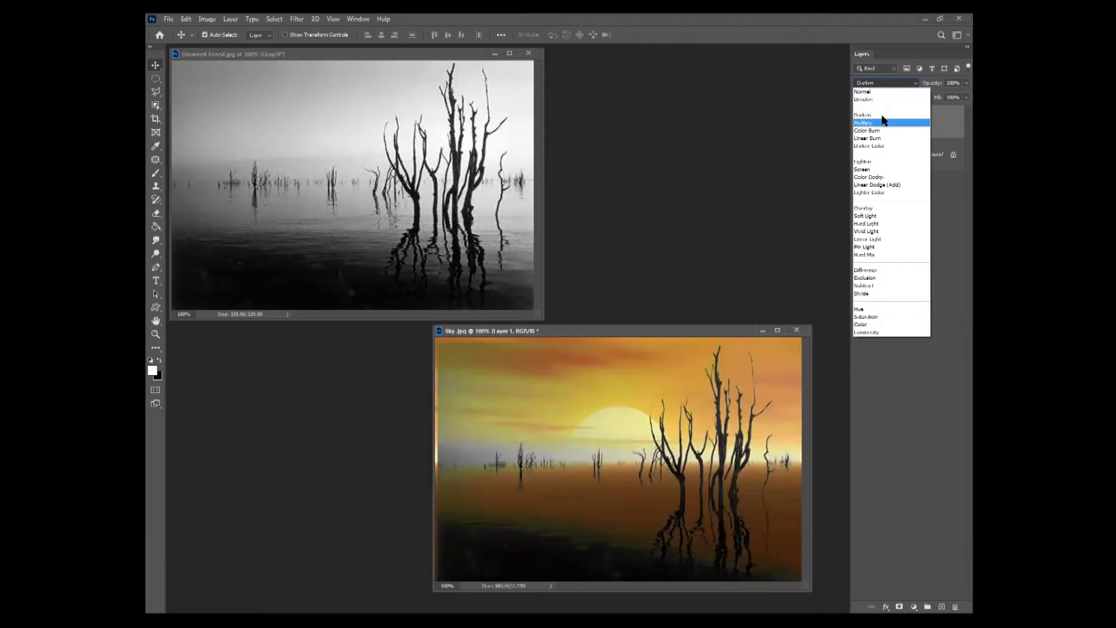
click(881, 123)
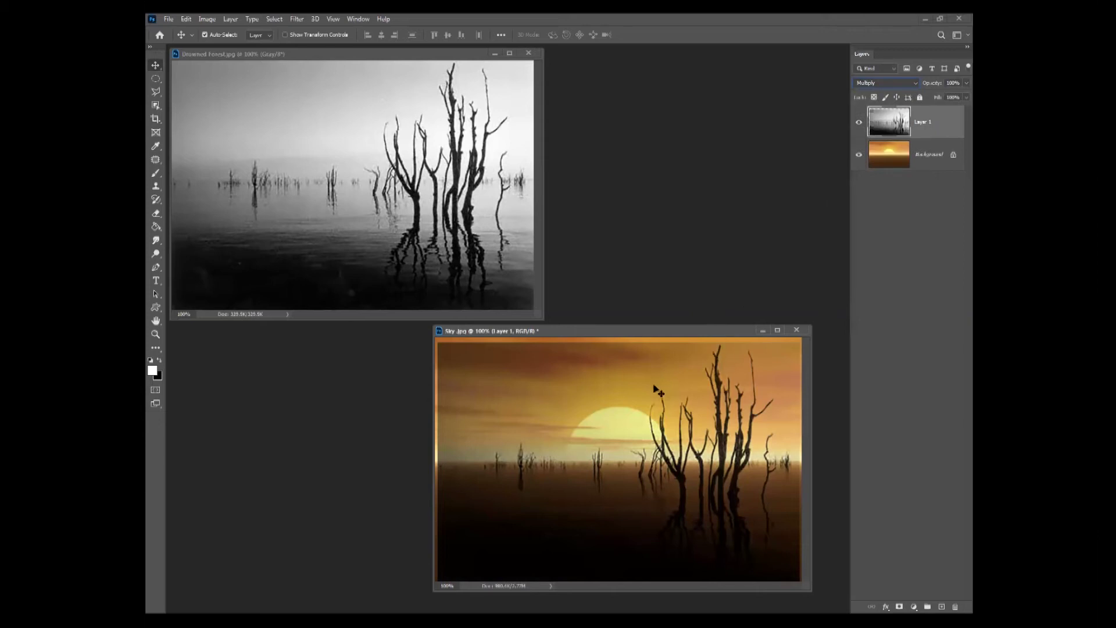
mouse_move(674, 374)
mouse_down()
mouse_move(693, 319)
mouse_move(714, 375)
mouse_move(694, 377)
mouse_move(700, 364)
mouse_move(725, 398)
mouse_move(699, 369)
mouse_move(658, 388)
mouse_up()
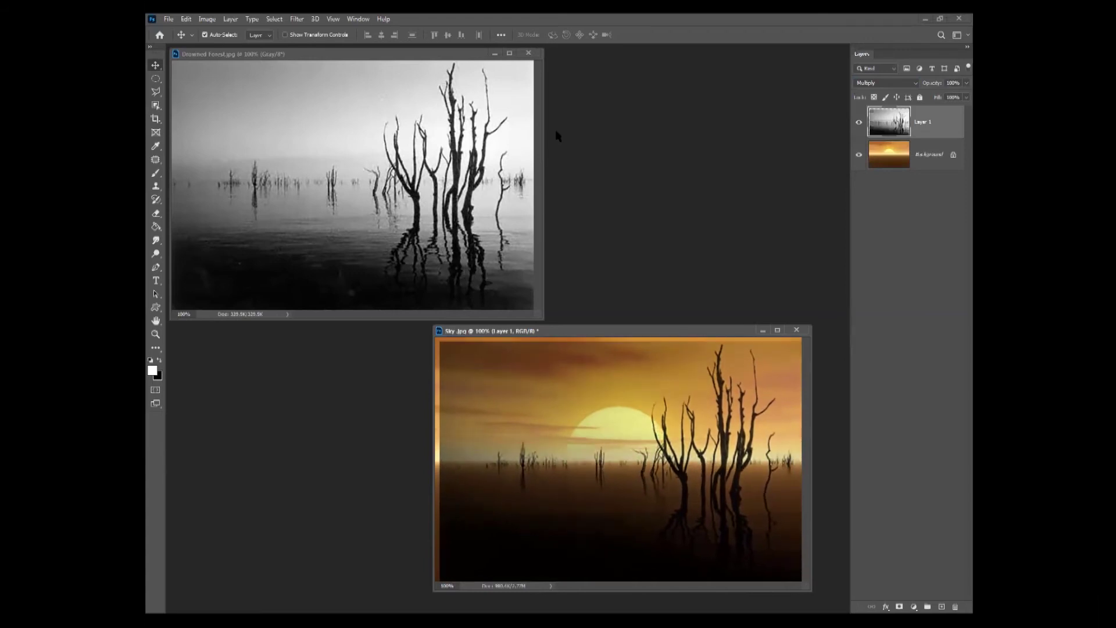
Close Drowned Forest.jpg and fit the Sky.jpg composite to the screen.
click(528, 53)
drag(626, 330, 526, 237)
key(z)
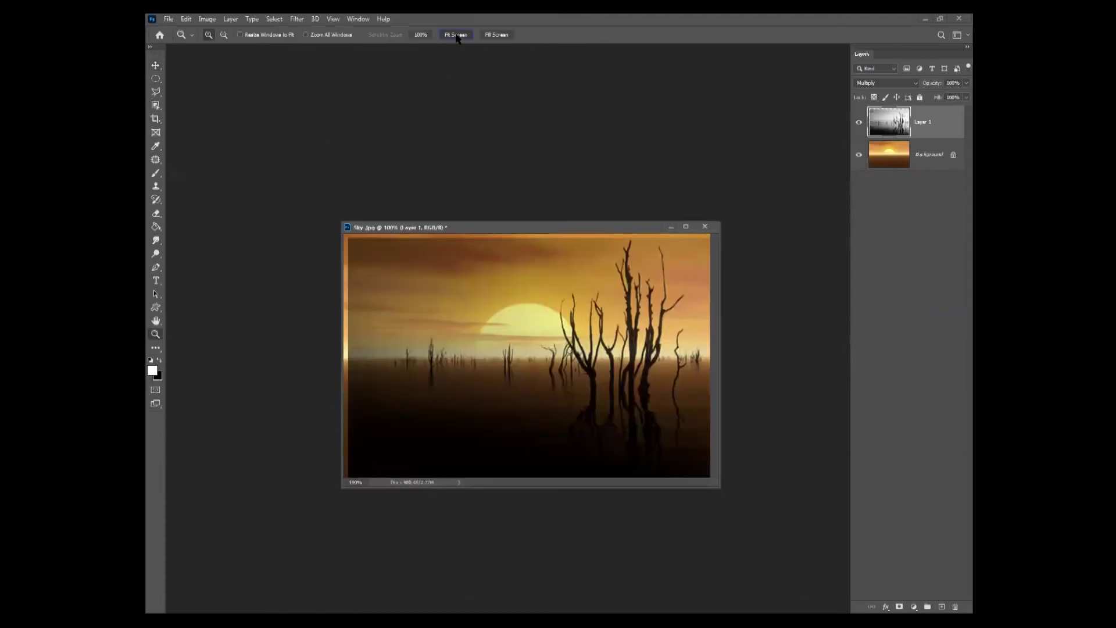
click(455, 35)
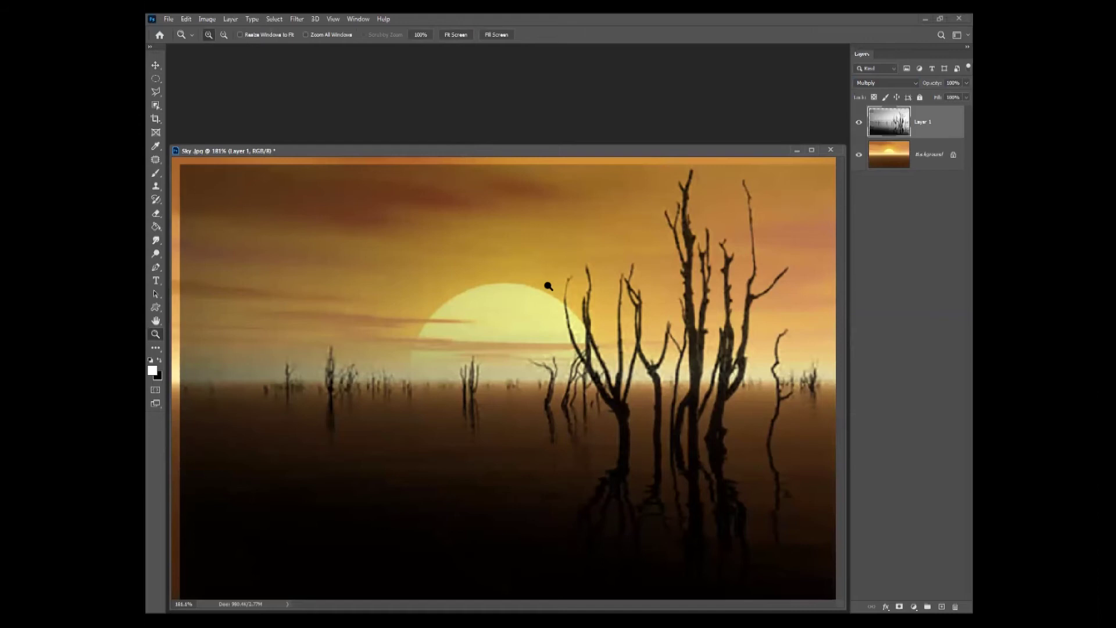
Compare Color Burn and Multiply on the forest layer, keeping Multiply as its blend mode.
click(915, 83)
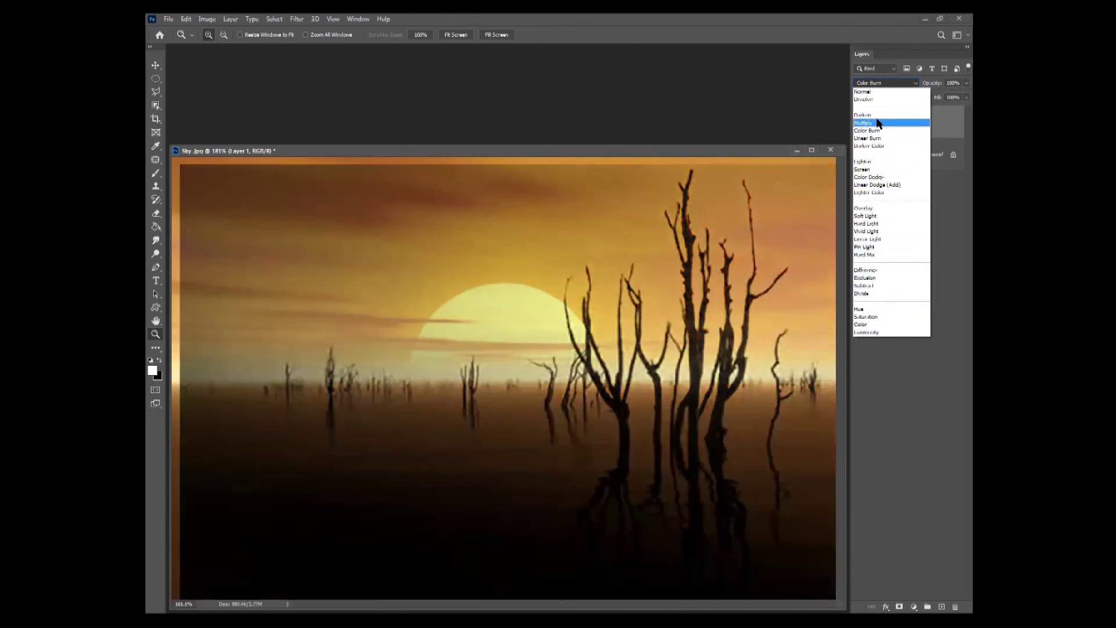
click(876, 123)
drag(702, 153, 699, 88)
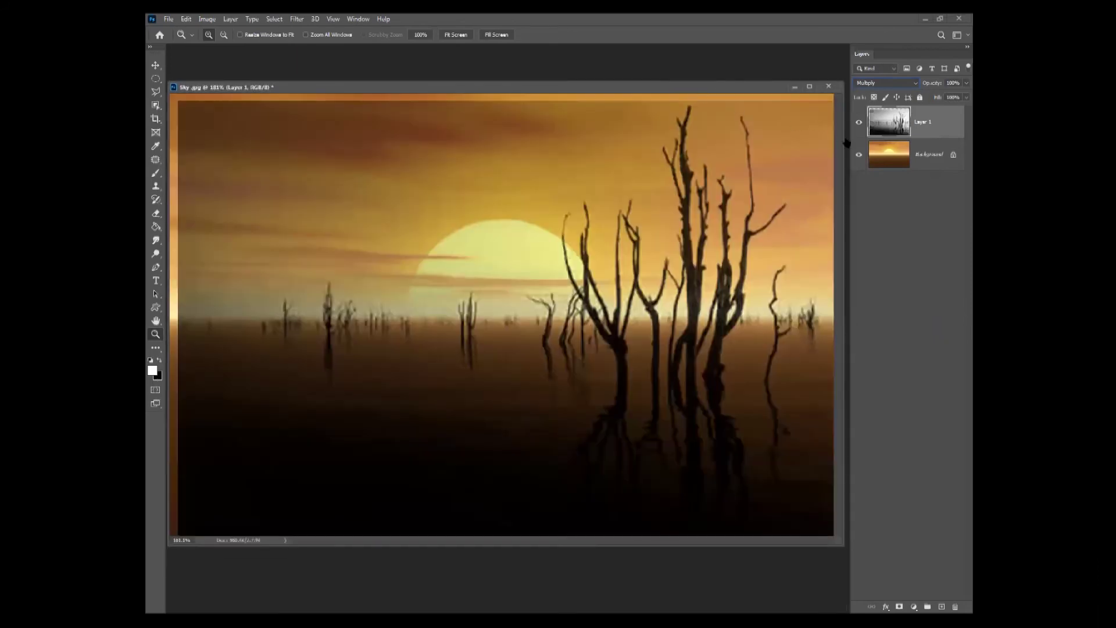
Convert the Background sky layer to monochrome with a Black & White adjustment, lowering Reds to about 0%.
click(918, 160)
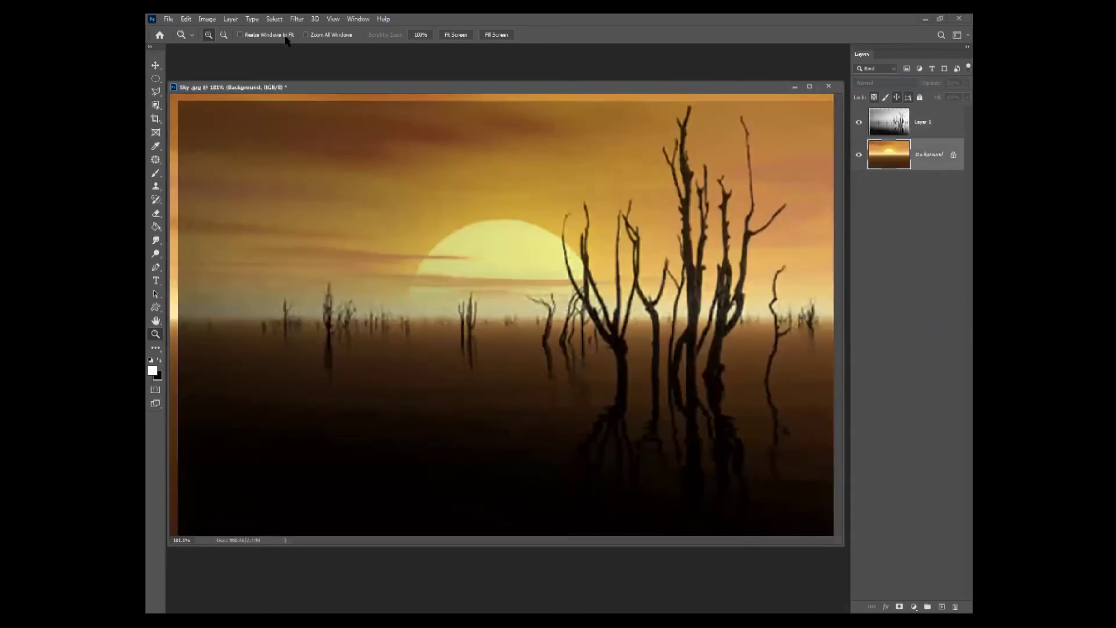
click(207, 22)
mouse_move(215, 46)
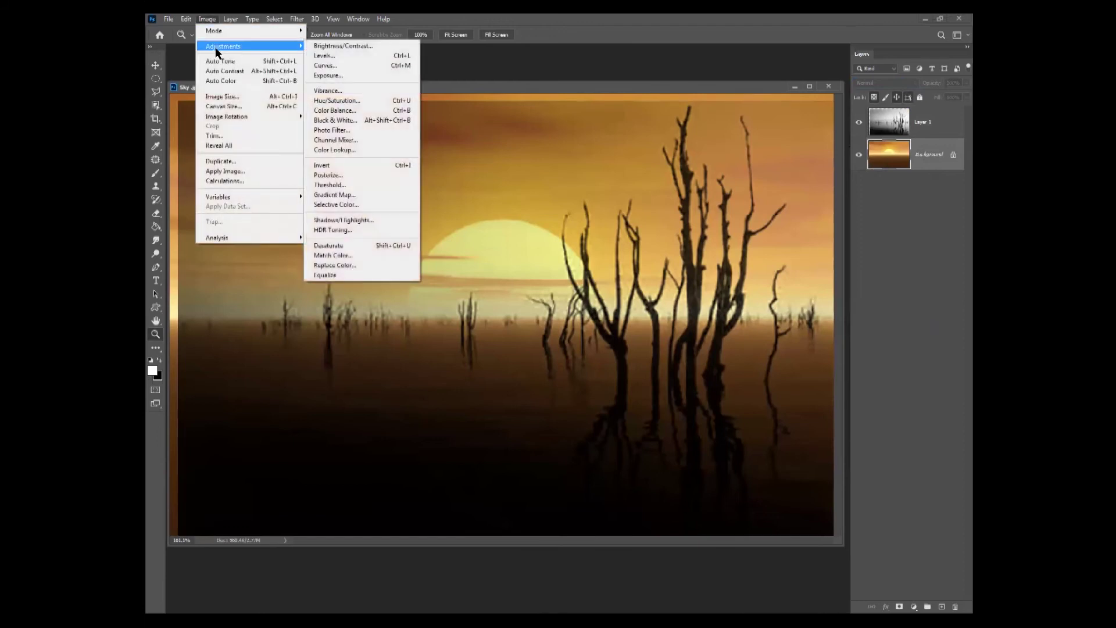
click(363, 120)
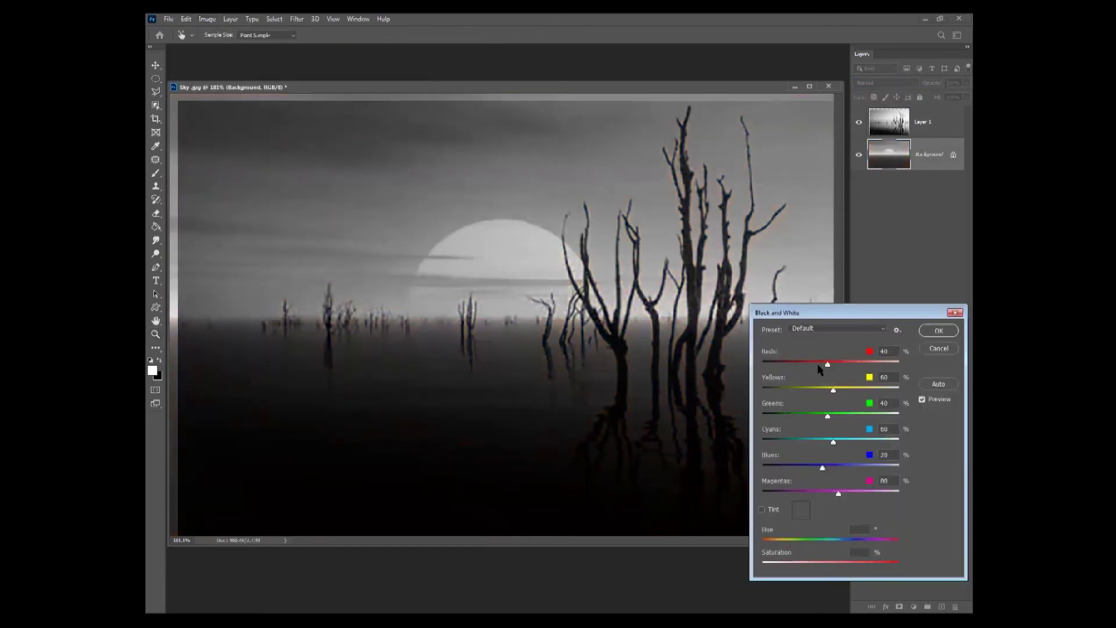
mouse_move(827, 363)
mouse_down()
mouse_move(807, 364)
mouse_move(817, 367)
mouse_up()
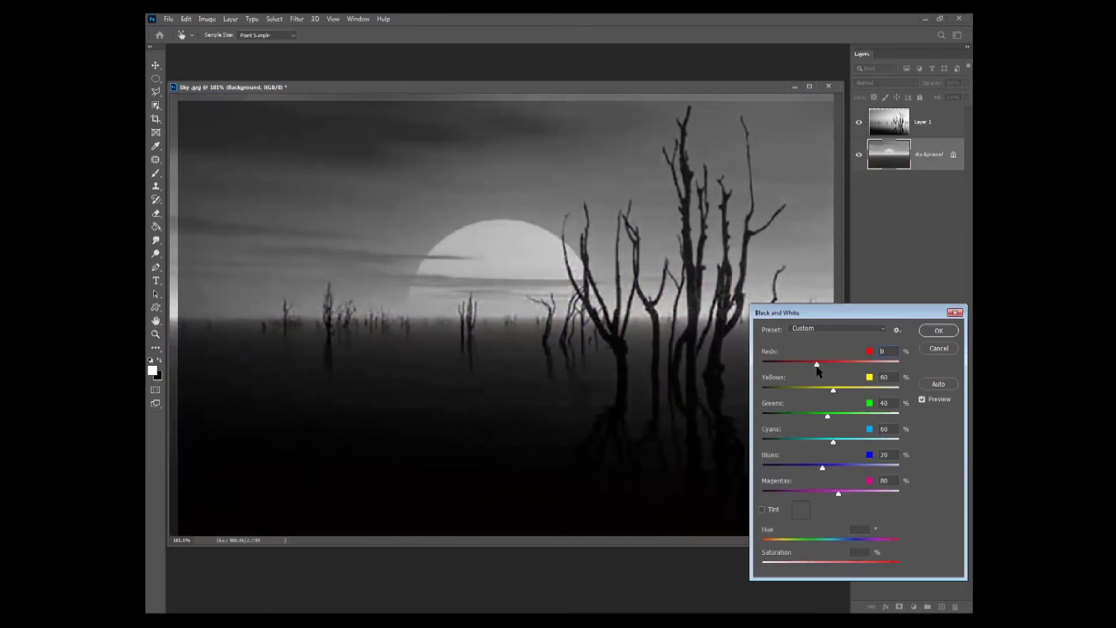
click(938, 330)
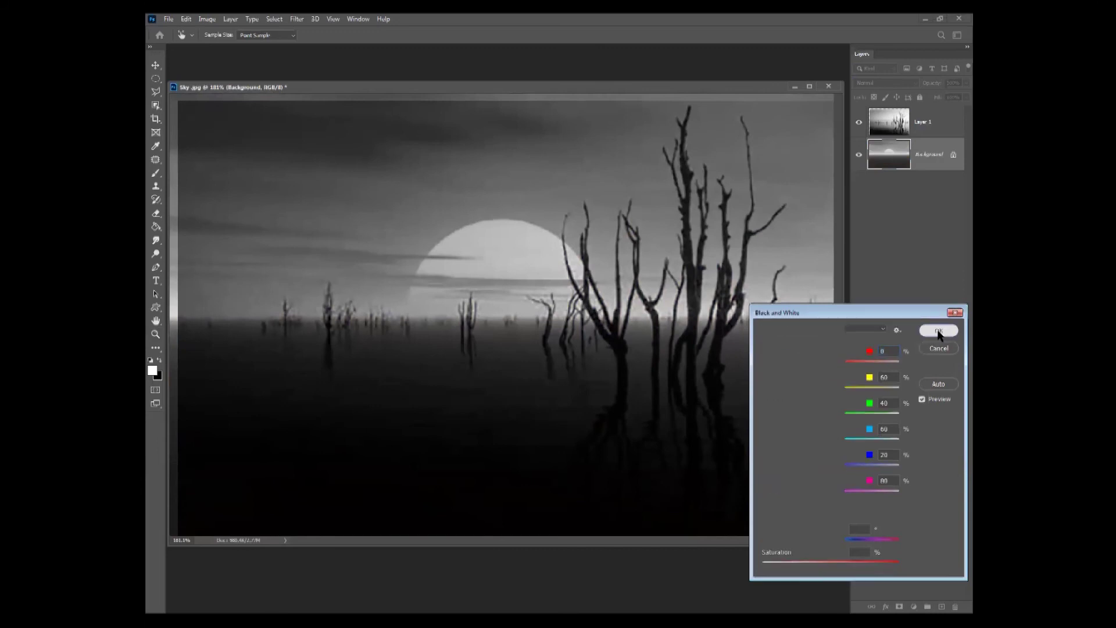
Shift the forest layer about 26 px to the right and slightly upward over the monochrome sky.
click(155, 65)
drag(481, 274, 510, 270)
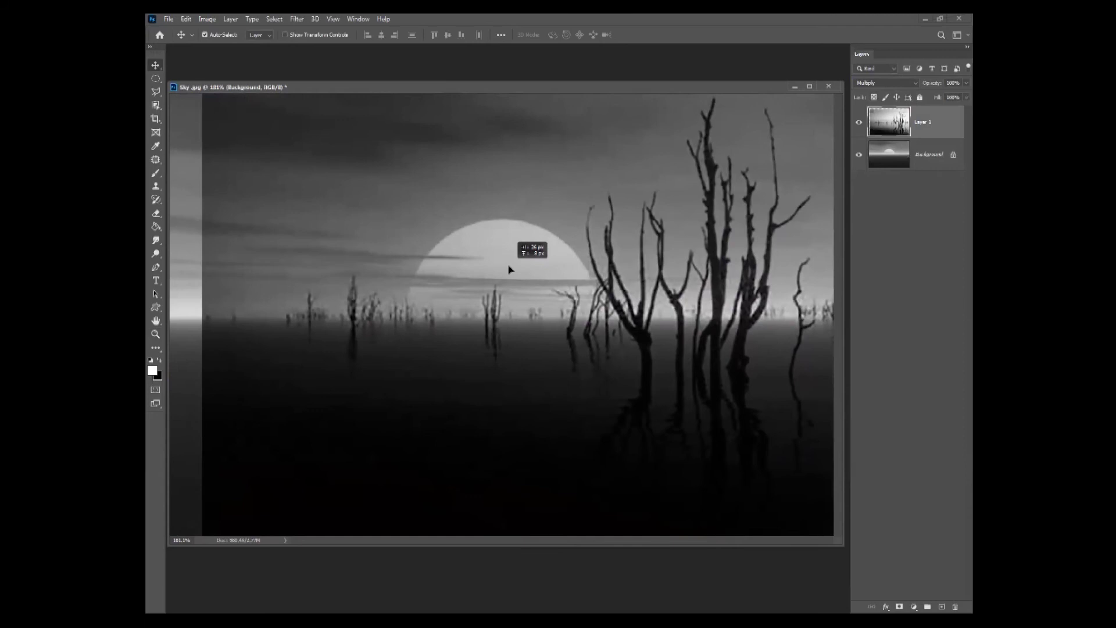
drag(510, 269, 510, 269)
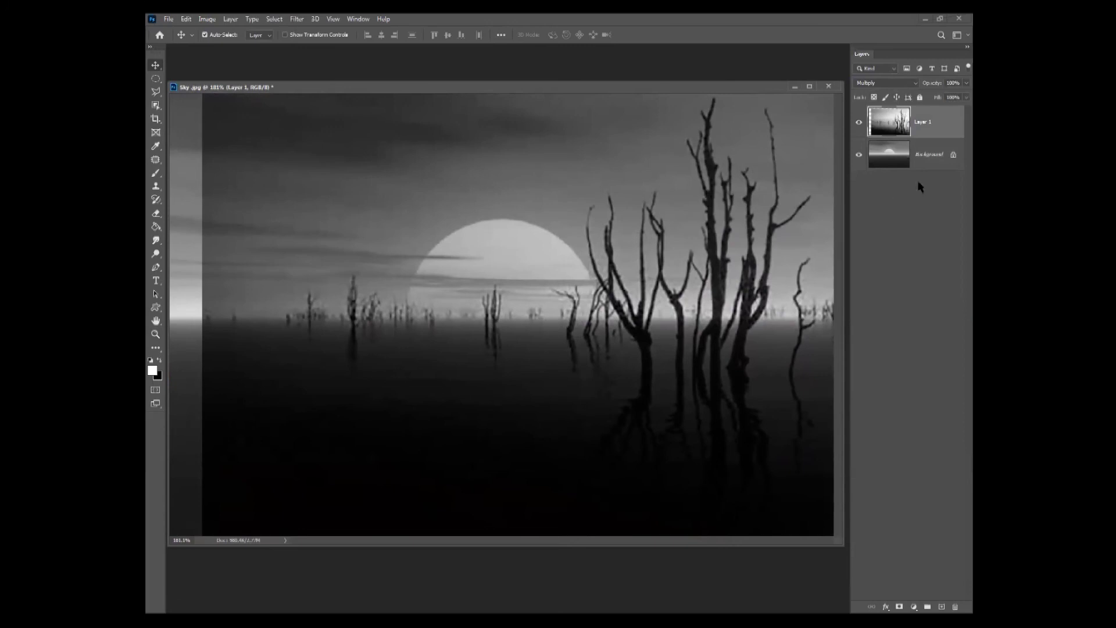
click(937, 161)
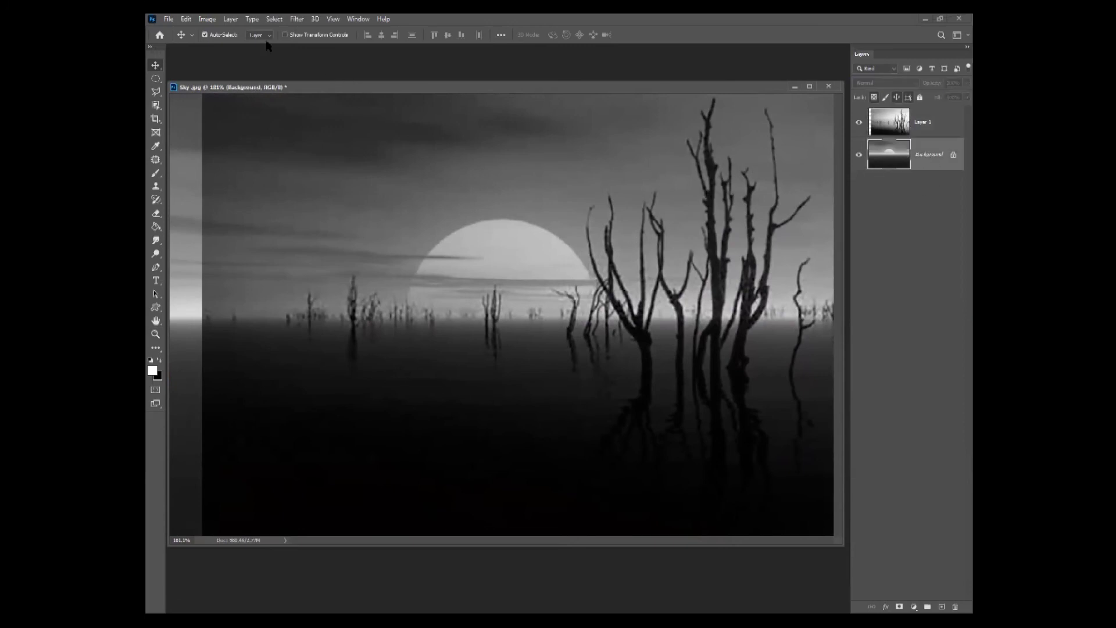
click(207, 20)
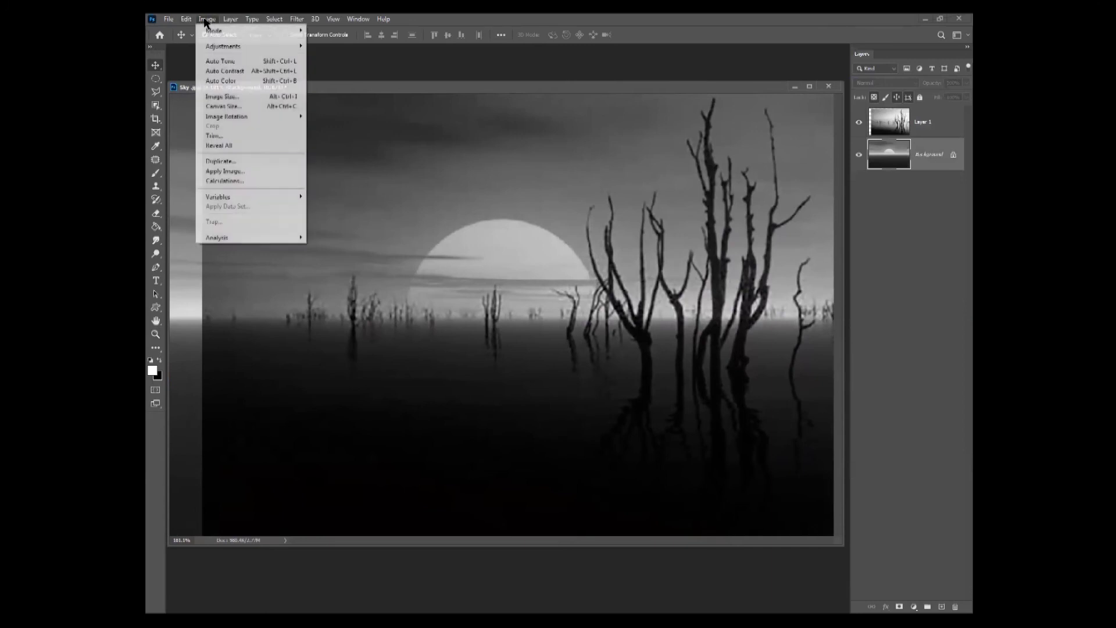
mouse_move(223, 46)
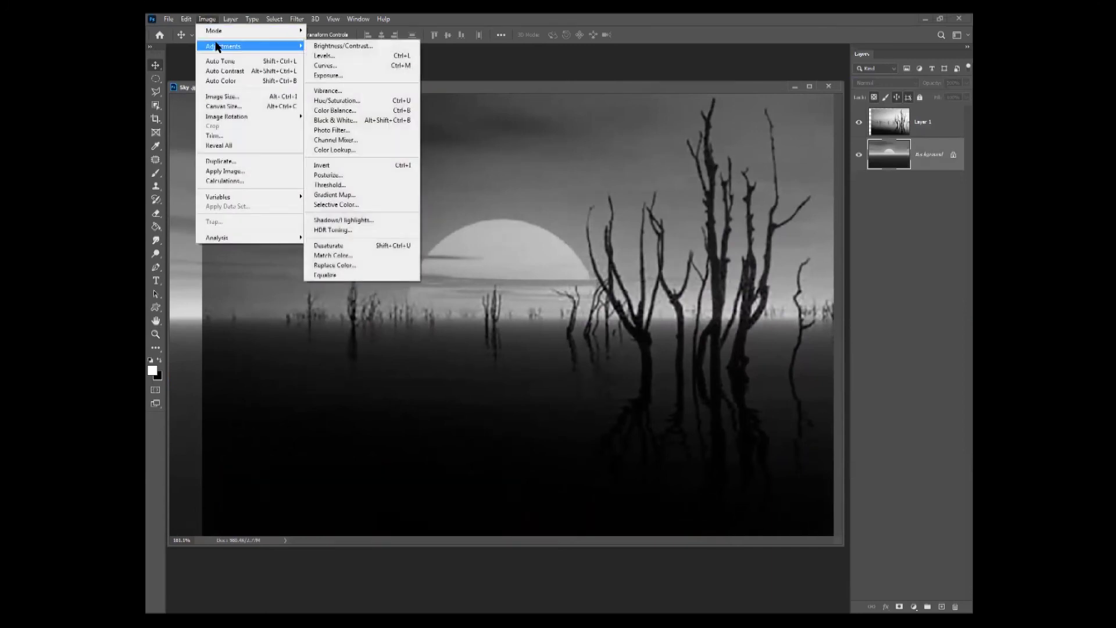
click(321, 56)
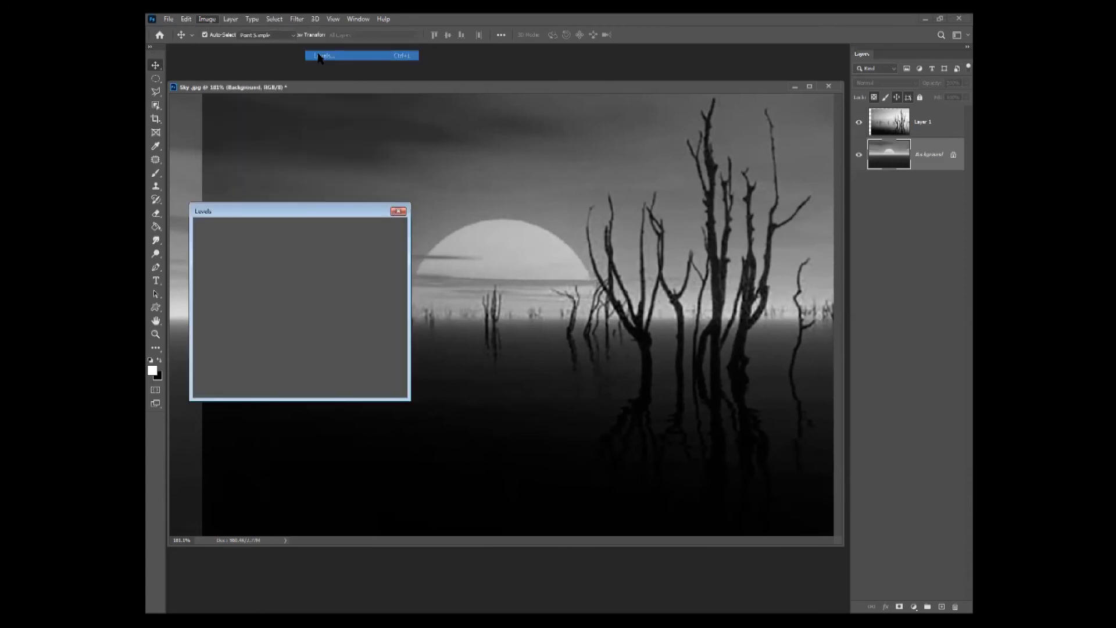
mouse_move(337, 327)
mouse_down()
mouse_move(305, 324)
mouse_move(329, 326)
mouse_up()
mouse_move(211, 322)
mouse_down()
mouse_move(224, 323)
mouse_move(200, 320)
mouse_up()
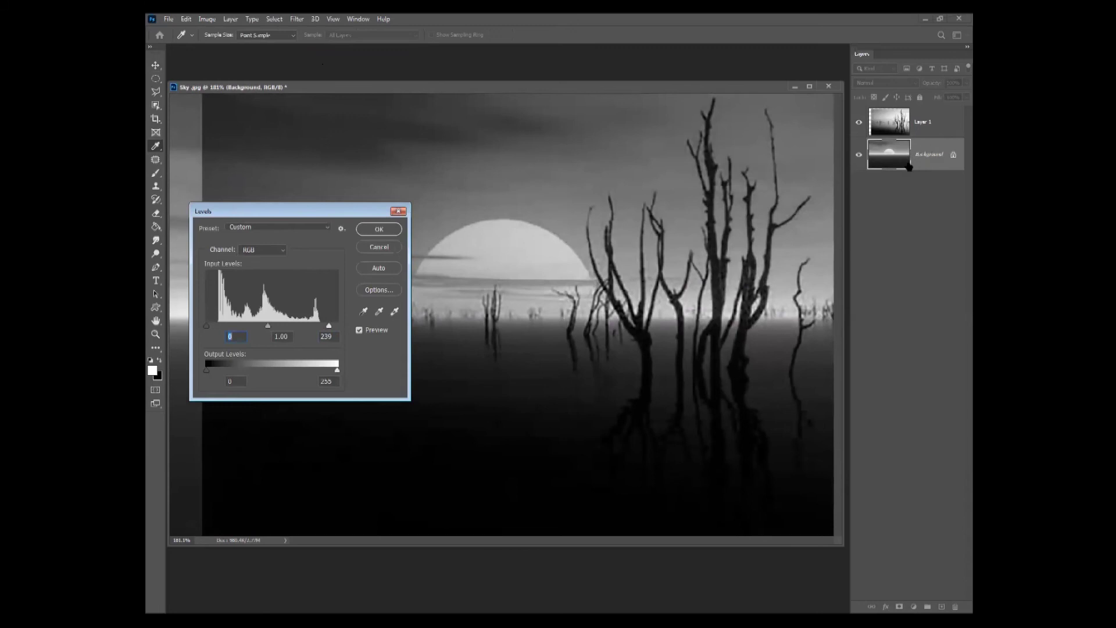
click(384, 249)
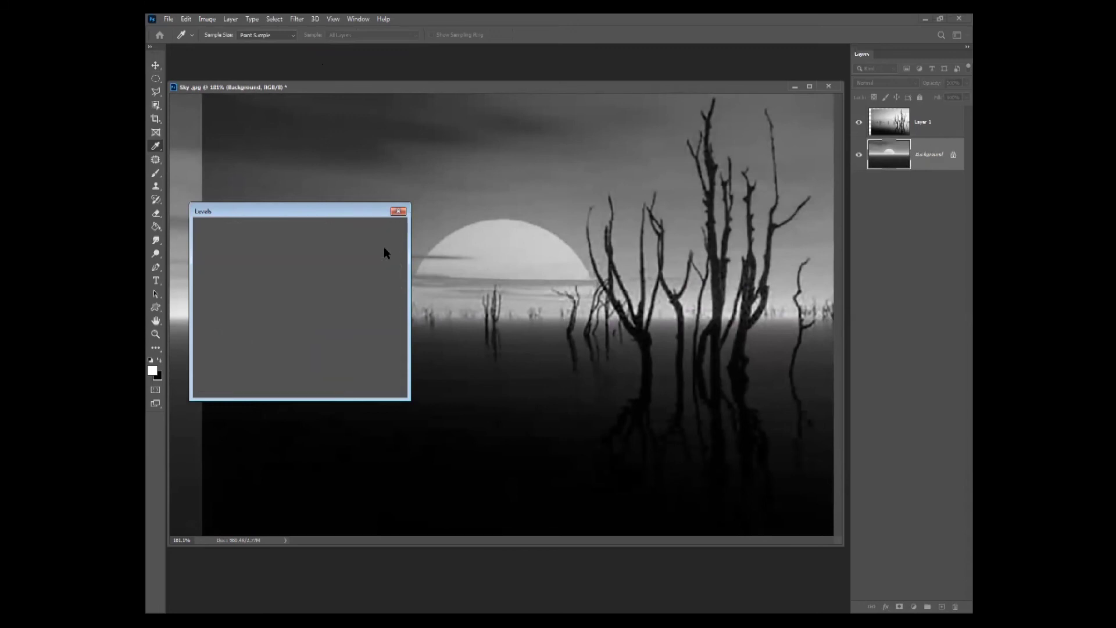
key(v)
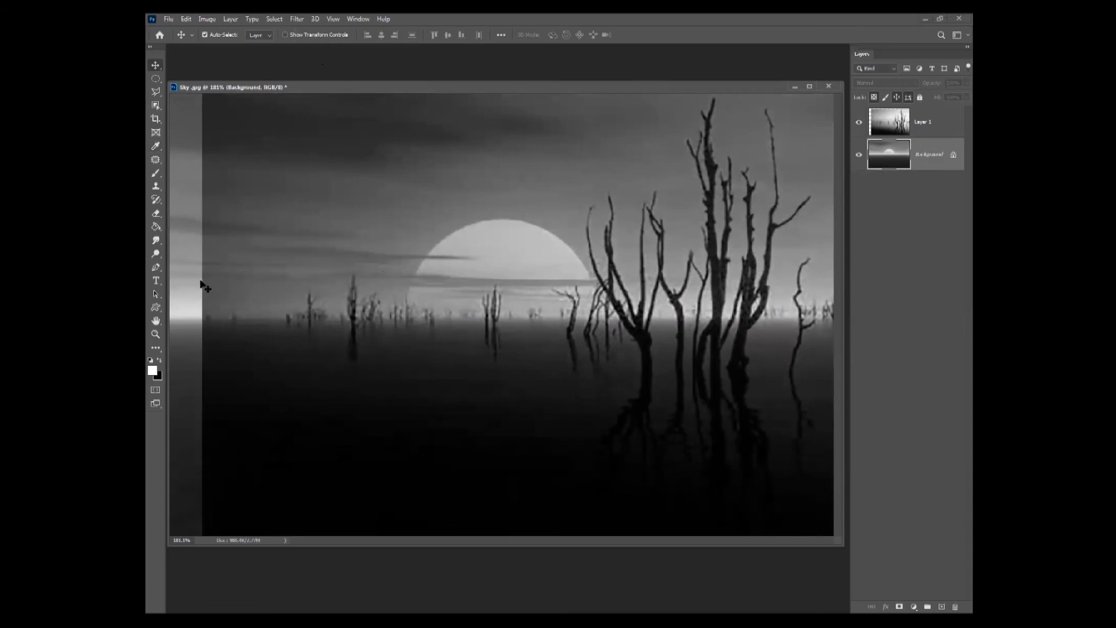
Flatten the composite and crop off the bright strip along the image's left edge and part of the dark water at the bottom.
click(963, 60)
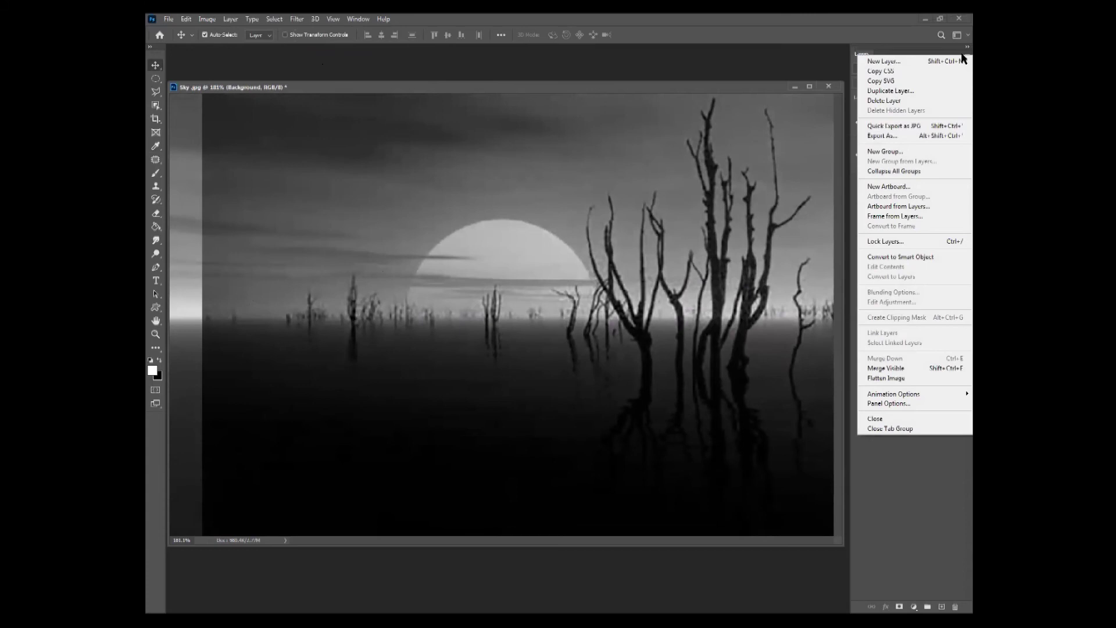
click(924, 381)
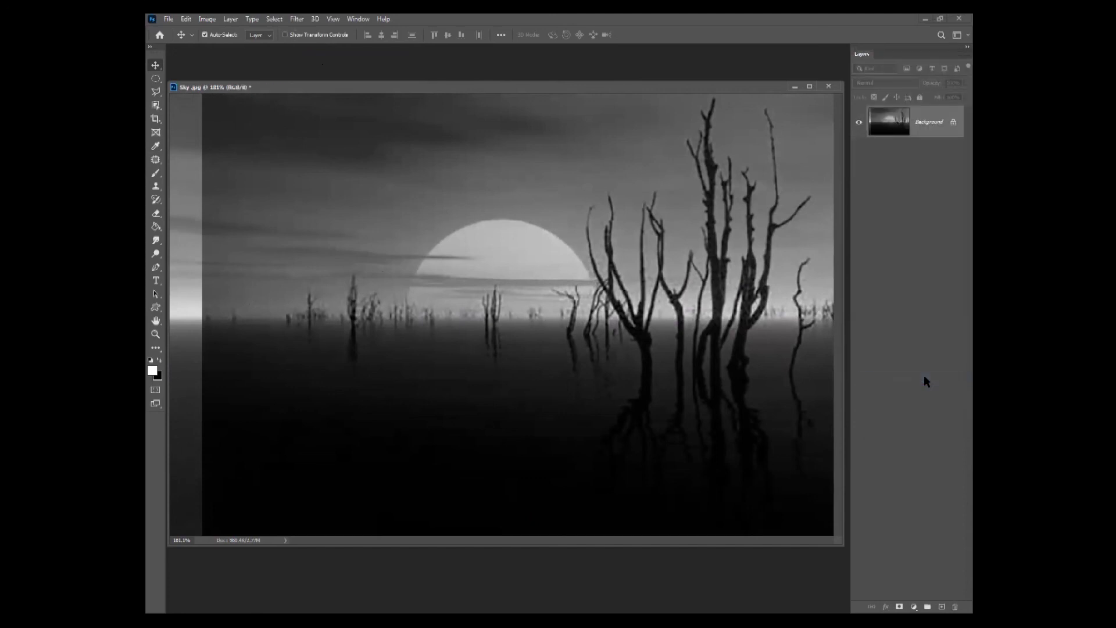
click(156, 119)
drag(171, 315, 190, 315)
drag(501, 537, 495, 484)
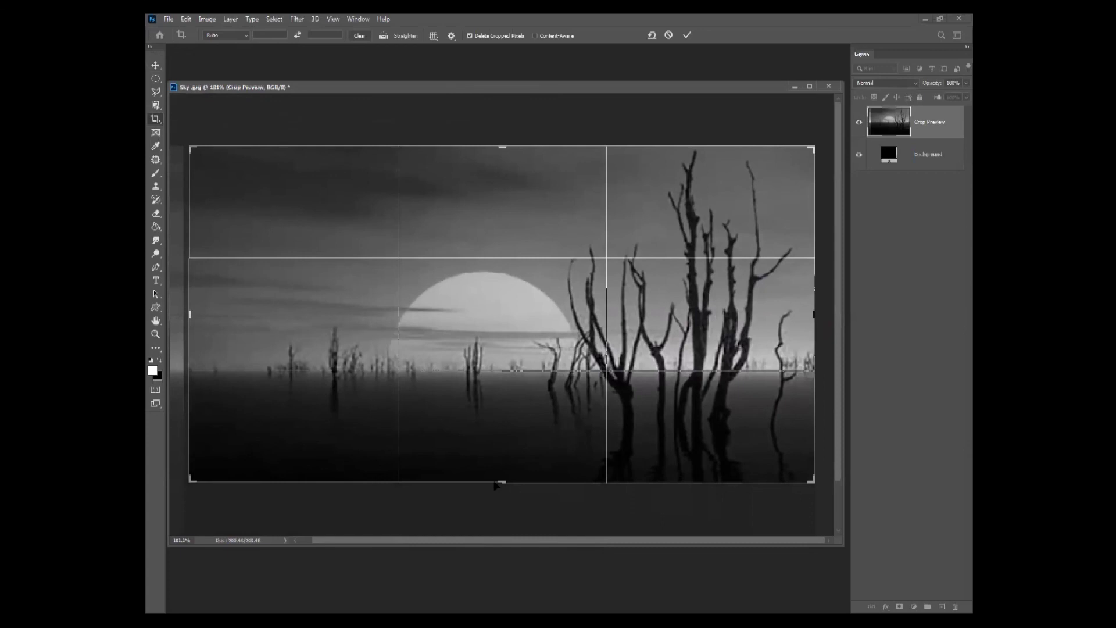
key(Return)
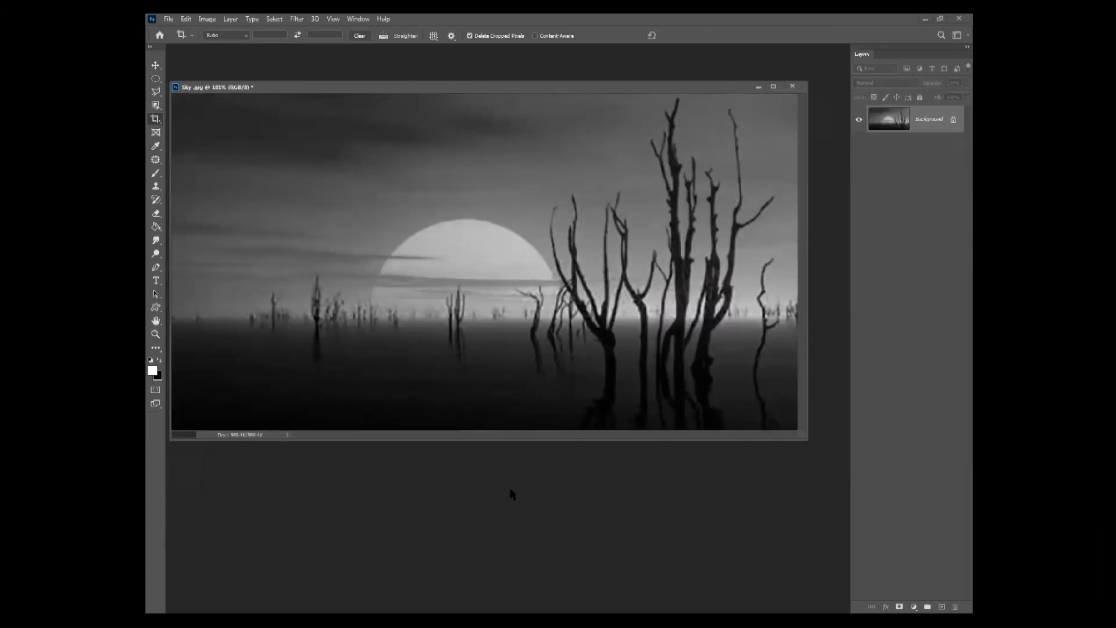